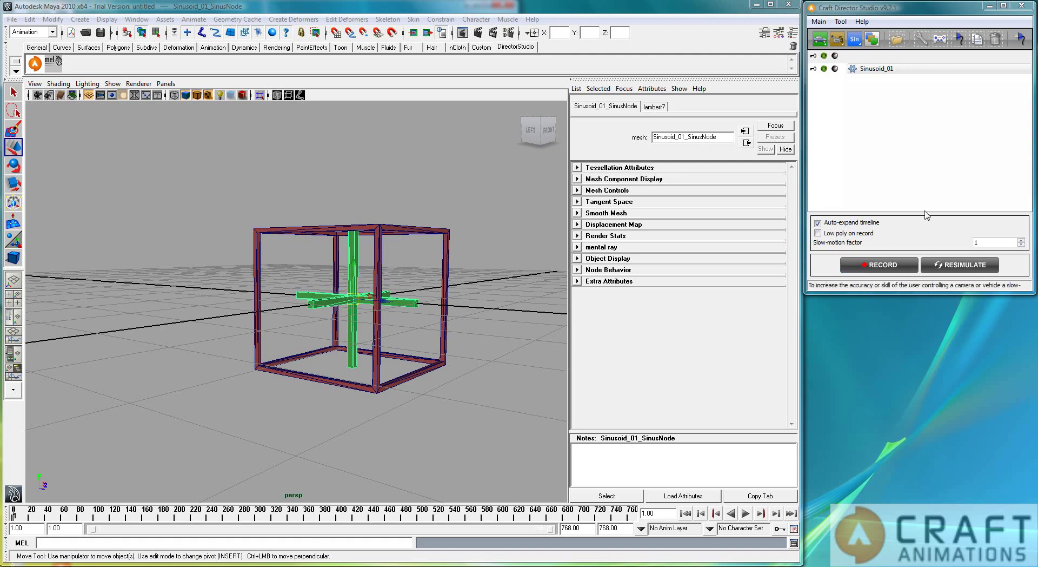
- Orbit around the Sinusoid cage to inspect the scene, without adding an accessory yet
click(429, 330)
drag(428, 330, 406, 318)
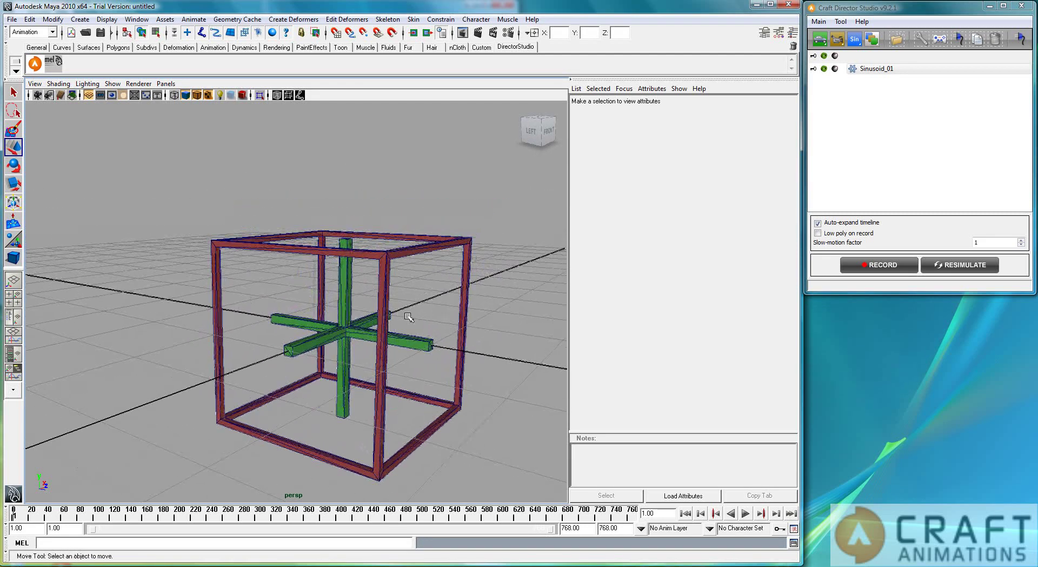
click(873, 40)
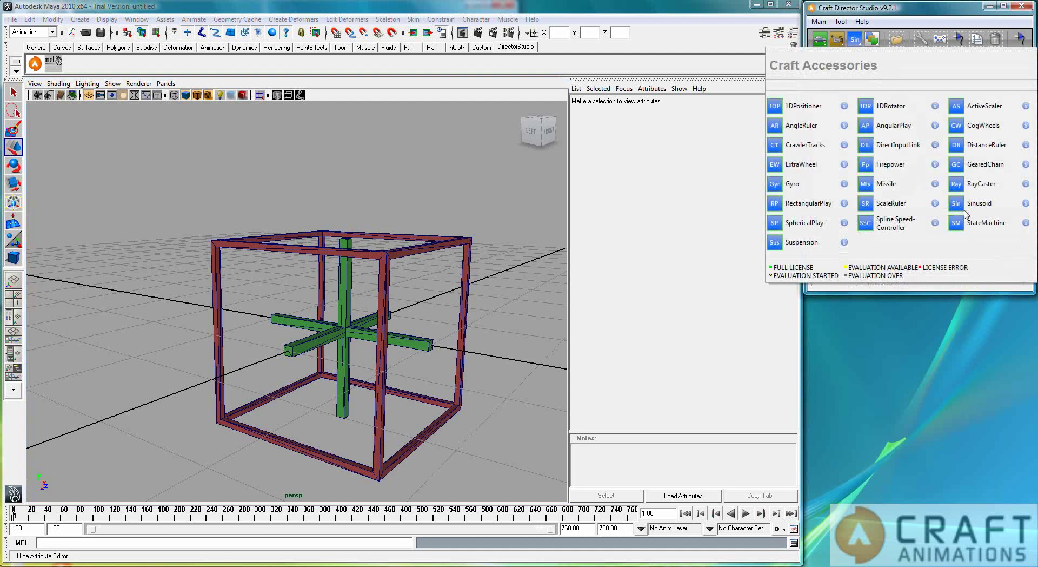
click(979, 203)
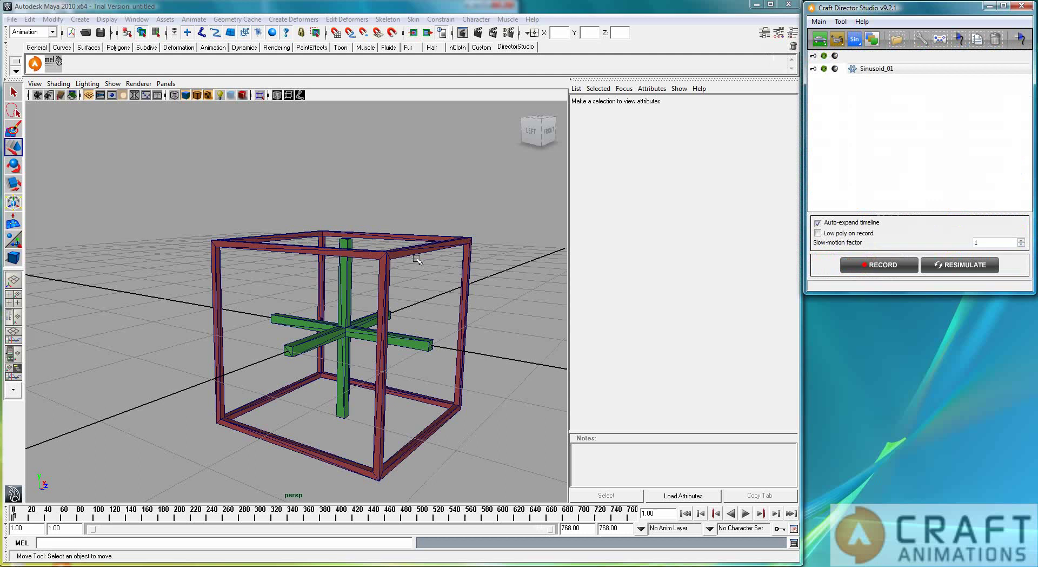
drag(401, 289, 412, 233)
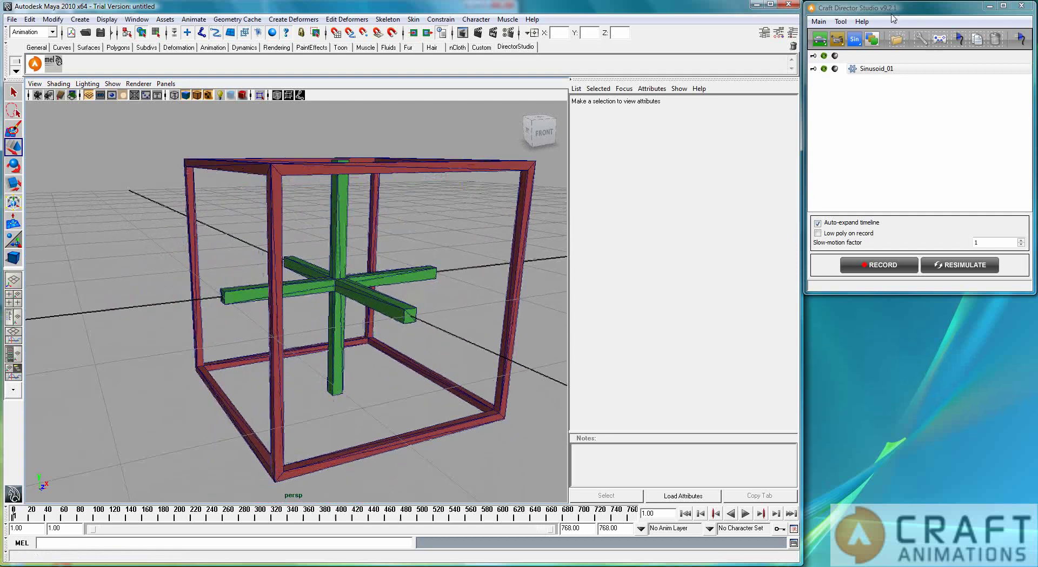
drag(510, 222, 548, 222)
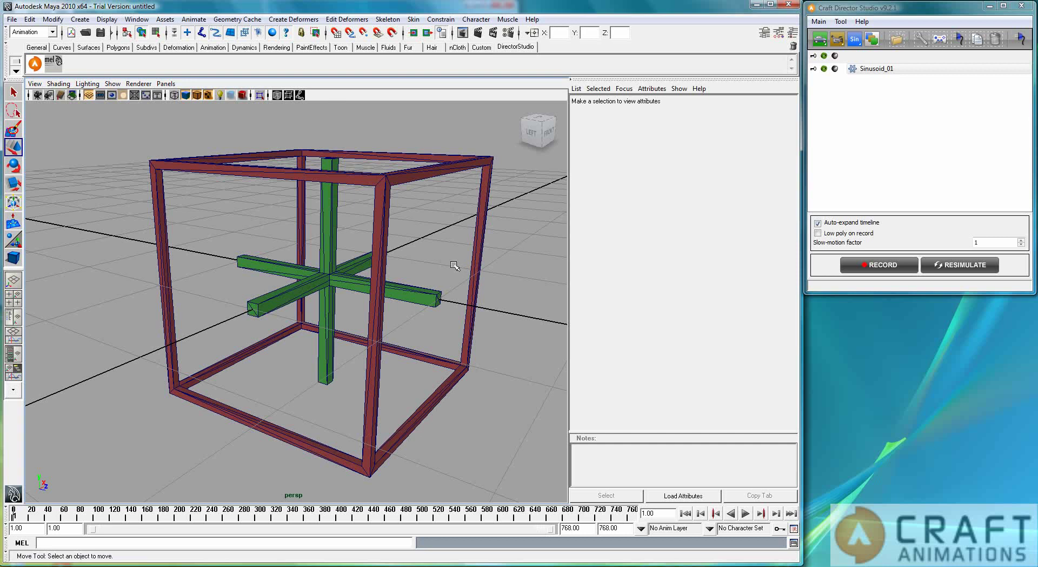
drag(379, 278, 278, 285)
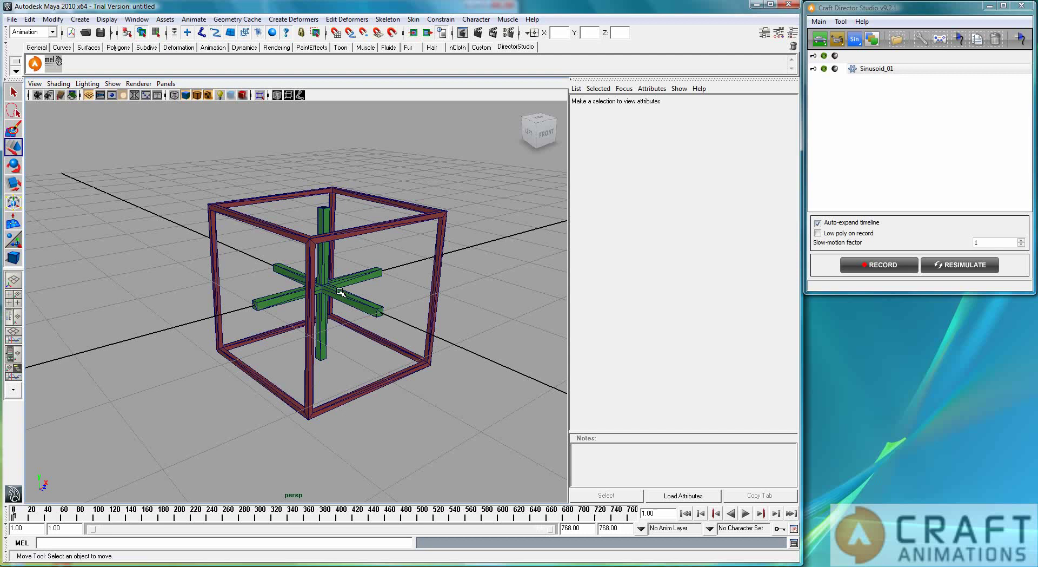
drag(356, 299, 383, 295)
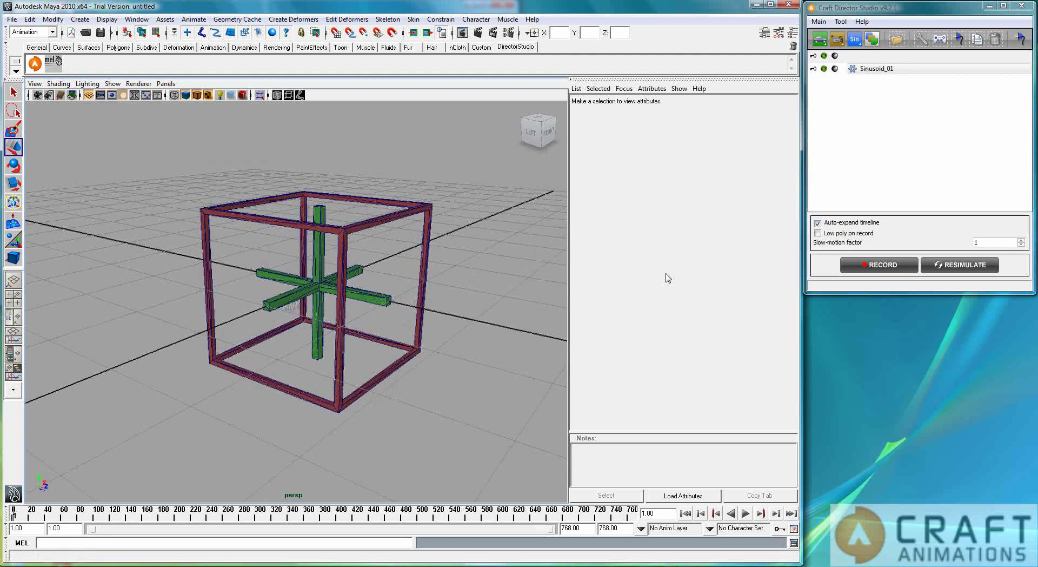
- Add a 1DPositioner accessory and drag its cage to the left
click(879, 71)
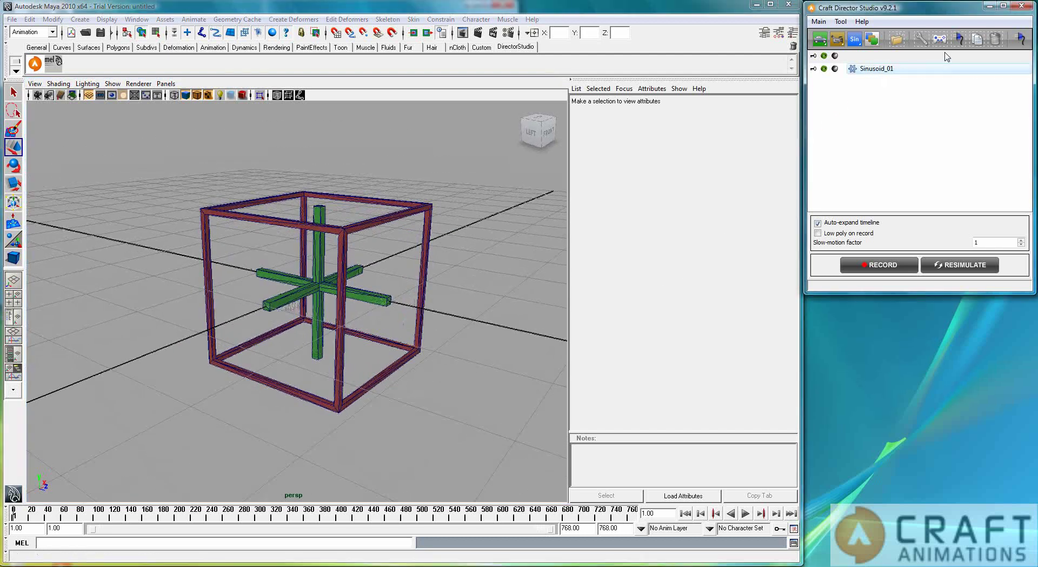
click(854, 41)
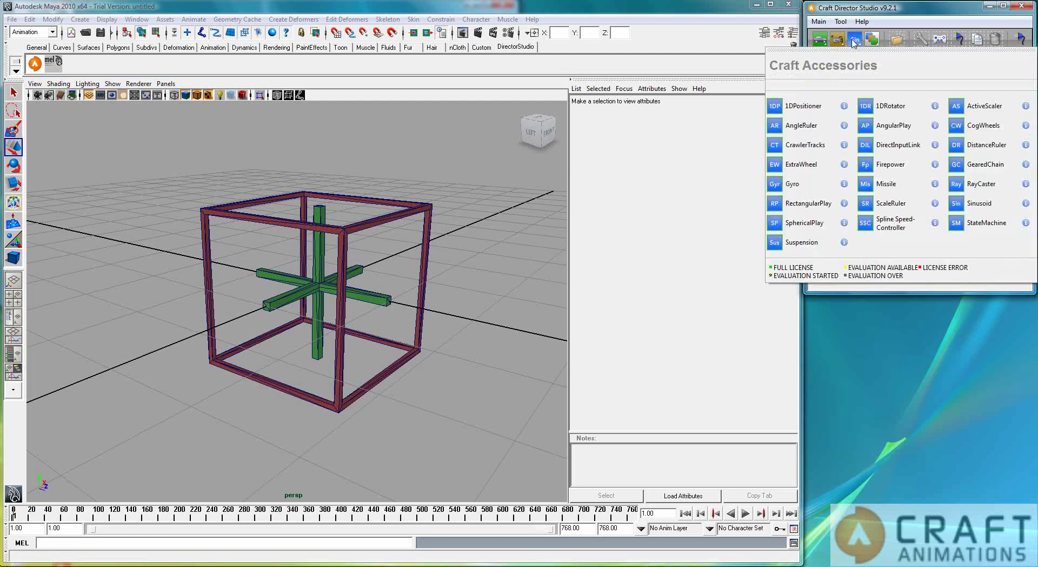
click(804, 106)
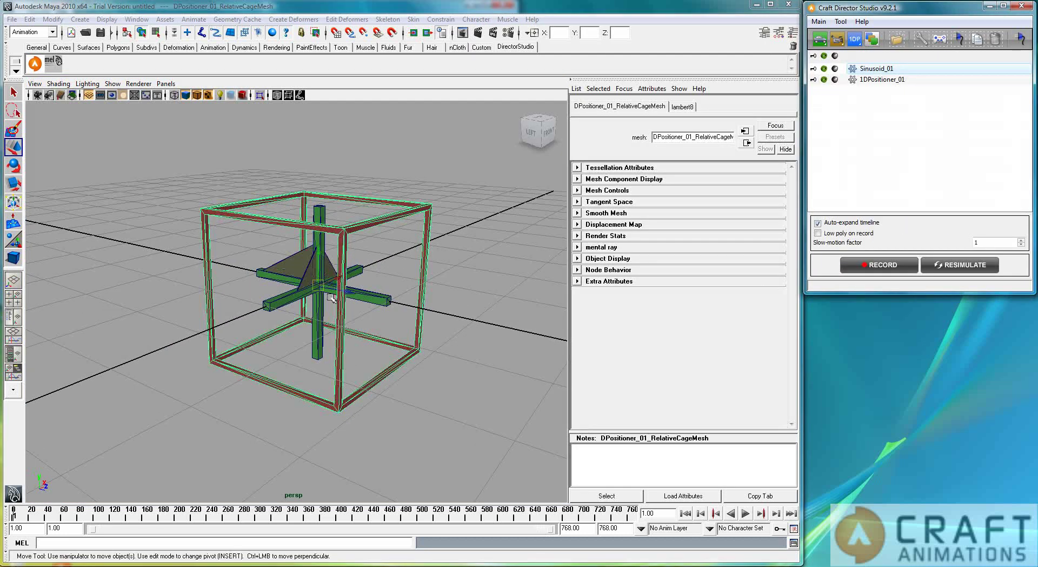
drag(350, 292, 195, 275)
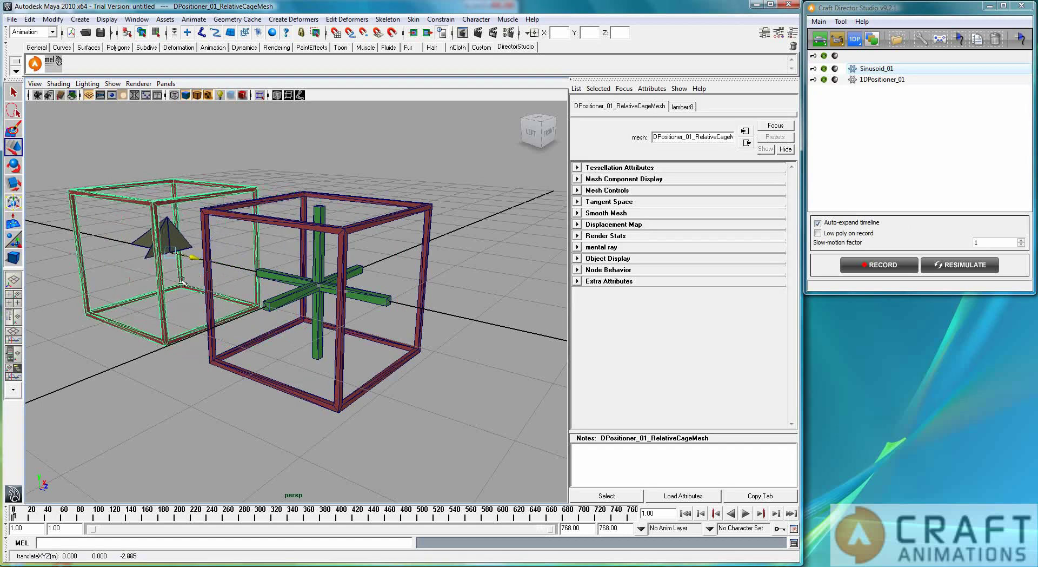
- Rotate the positioner 90° about X, then slide it further left along X
key(r)
key(w)
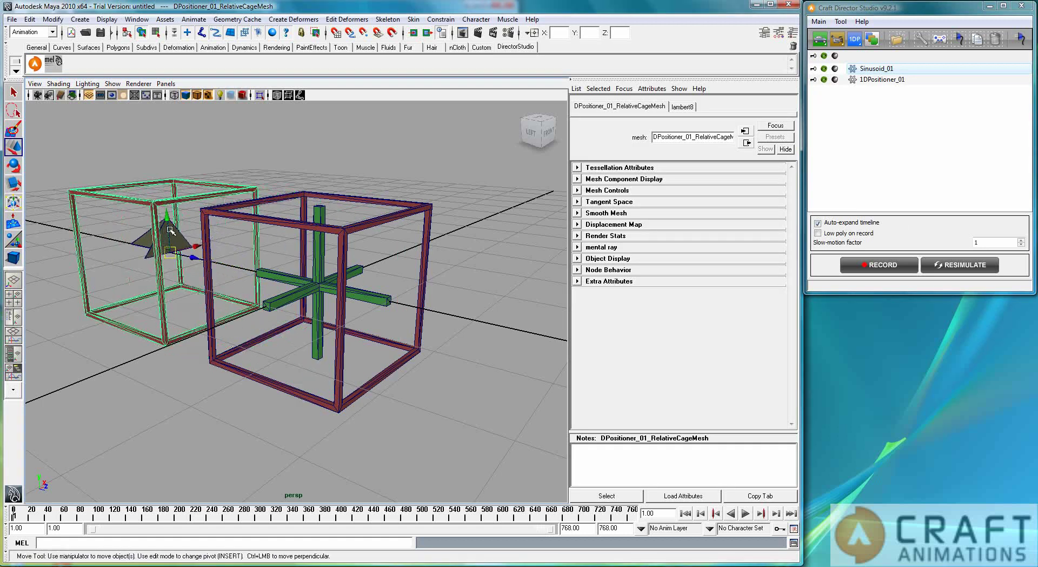
key(e)
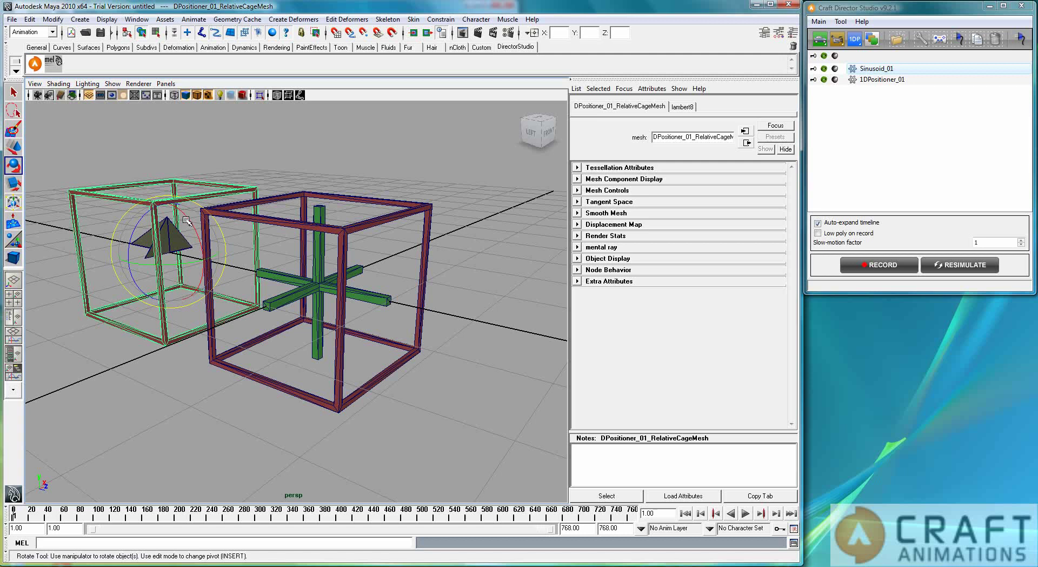
drag(187, 219, 194, 226)
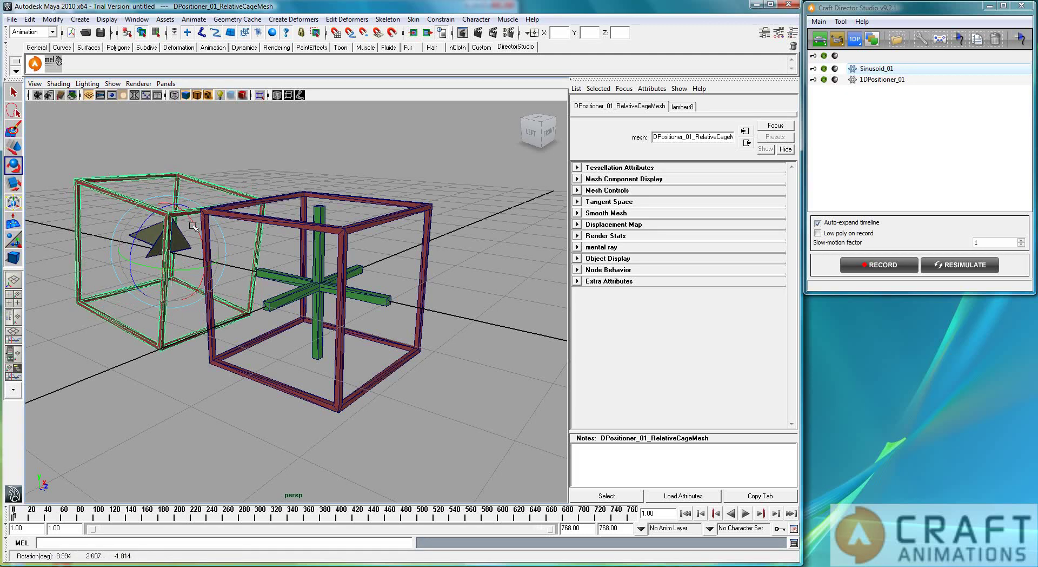
key(ctrl+z)
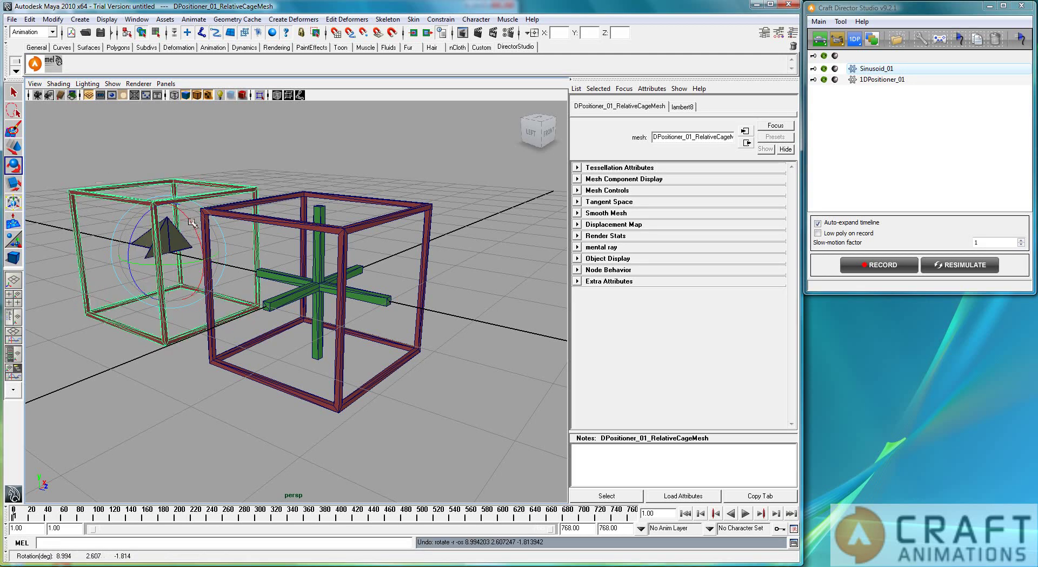
drag(192, 222, 212, 288)
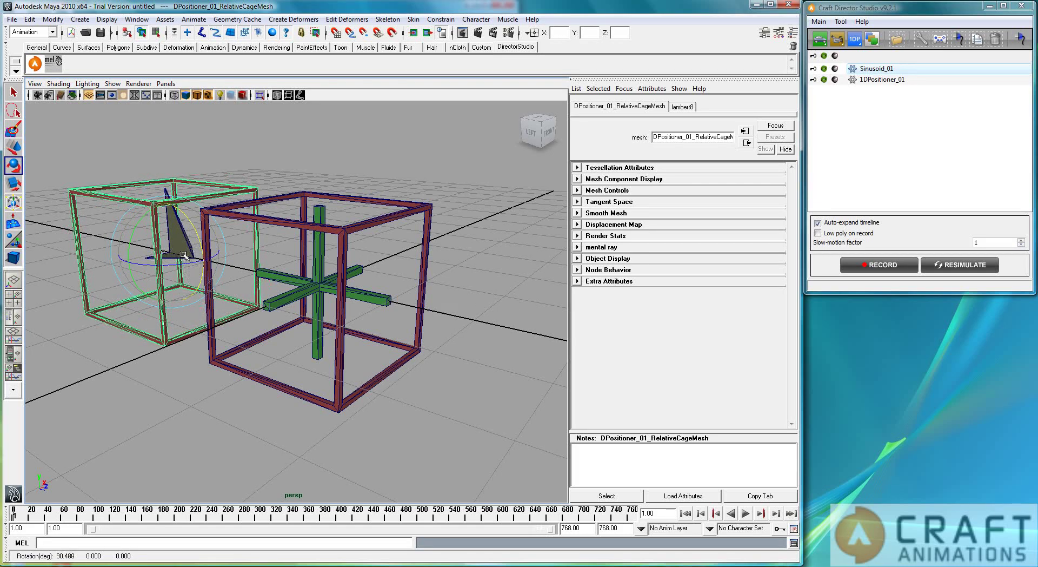
key(w)
drag(190, 255, 174, 268)
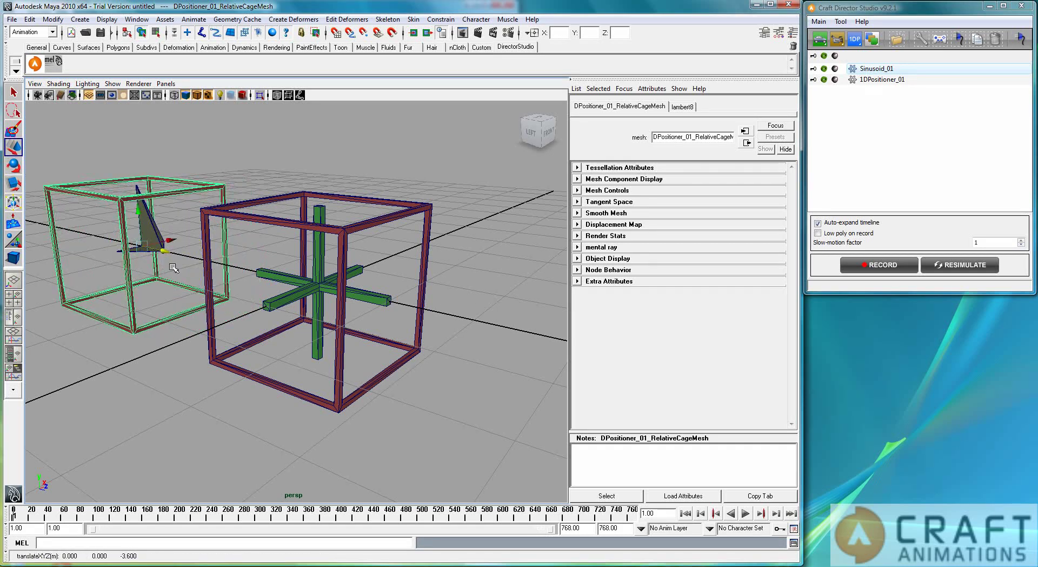
- Open 1DPositioner_01's configuration and its input settings
click(450, 306)
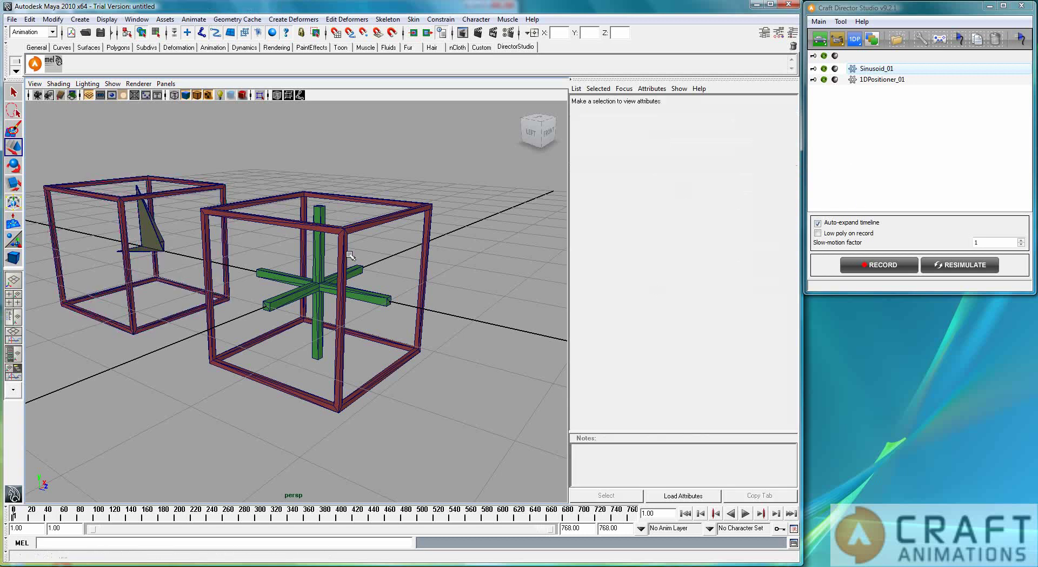
double_click(881, 80)
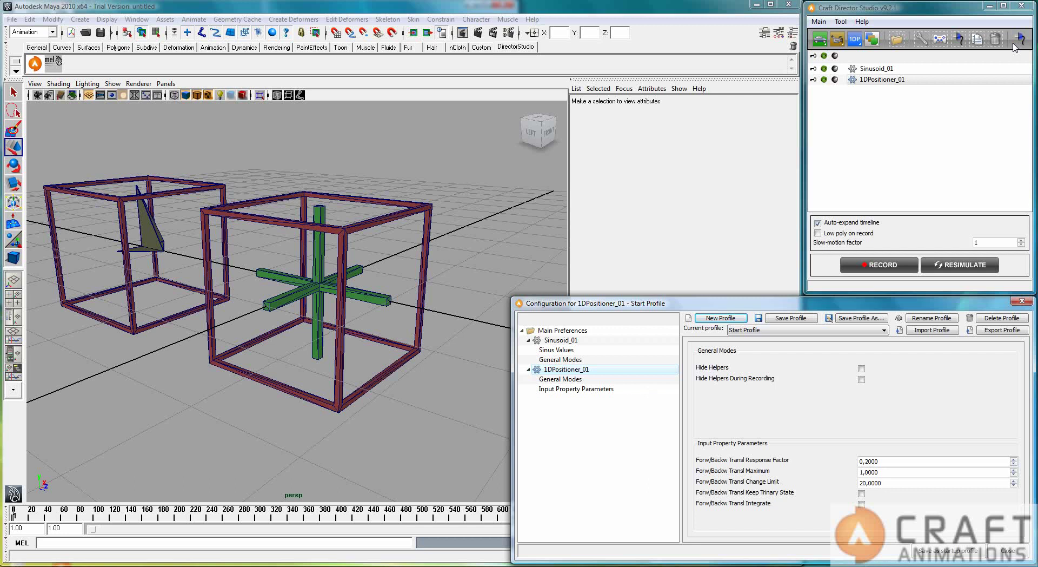
click(940, 42)
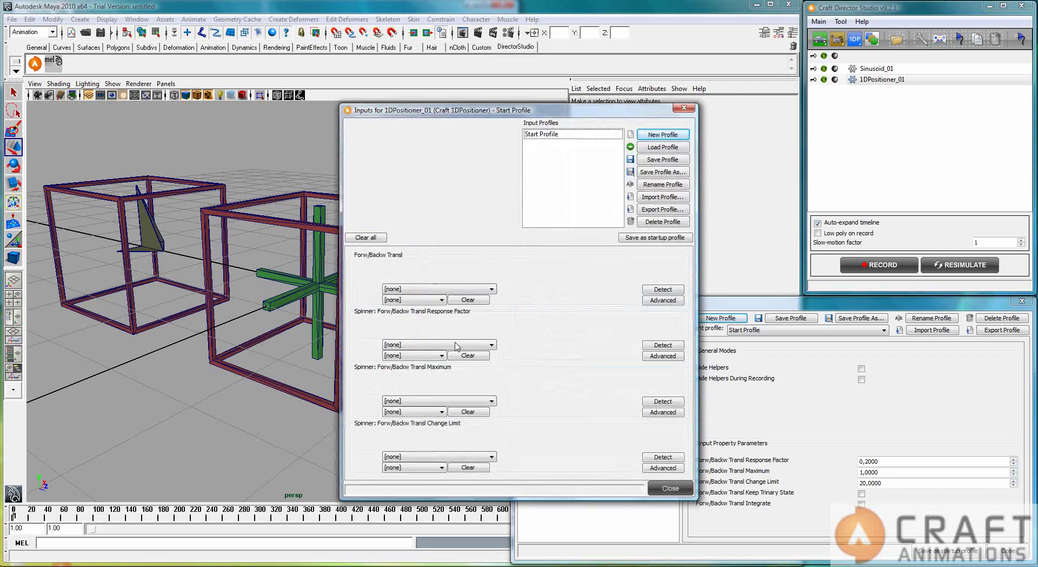
- Map Forw/Backw Transl to the Logitech Dual Action gamepad's Y Axis
click(470, 290)
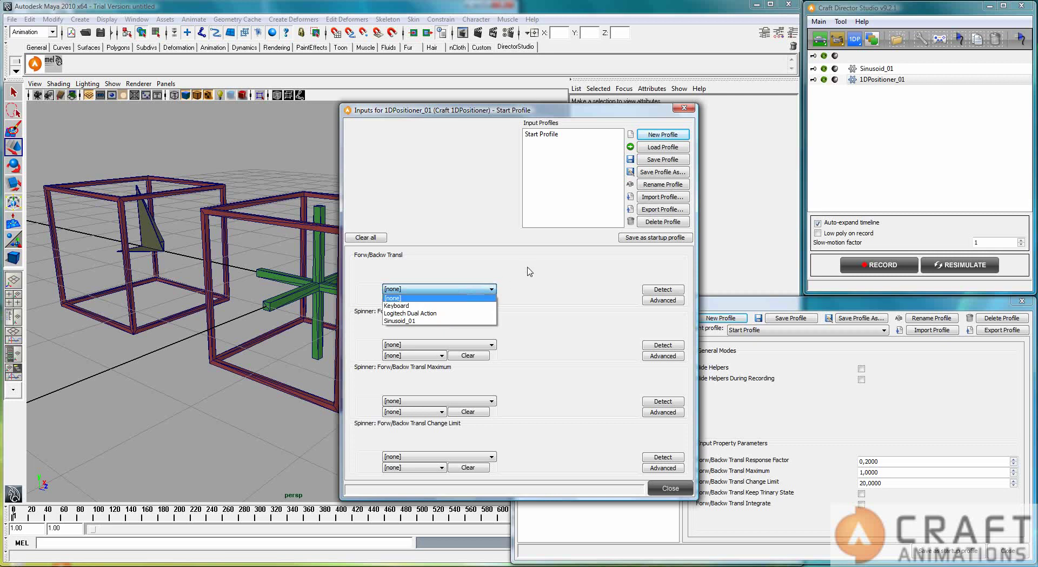
click(411, 298)
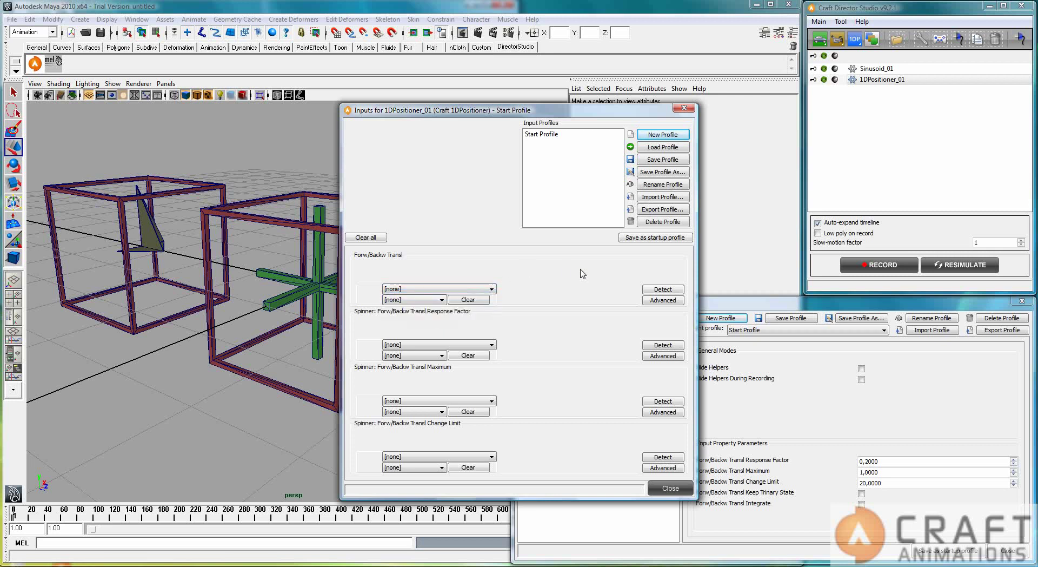
click(644, 289)
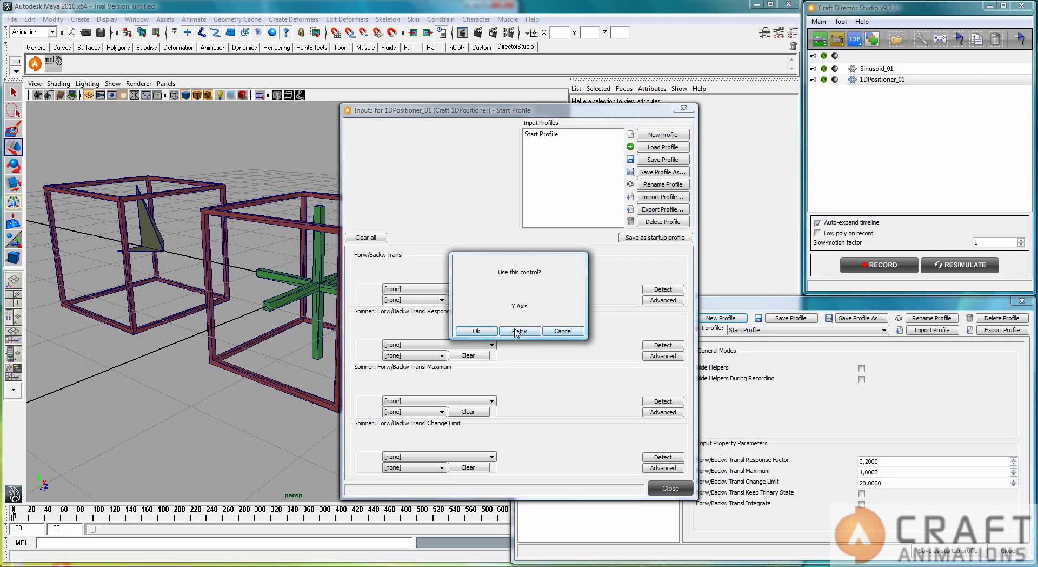
click(560, 332)
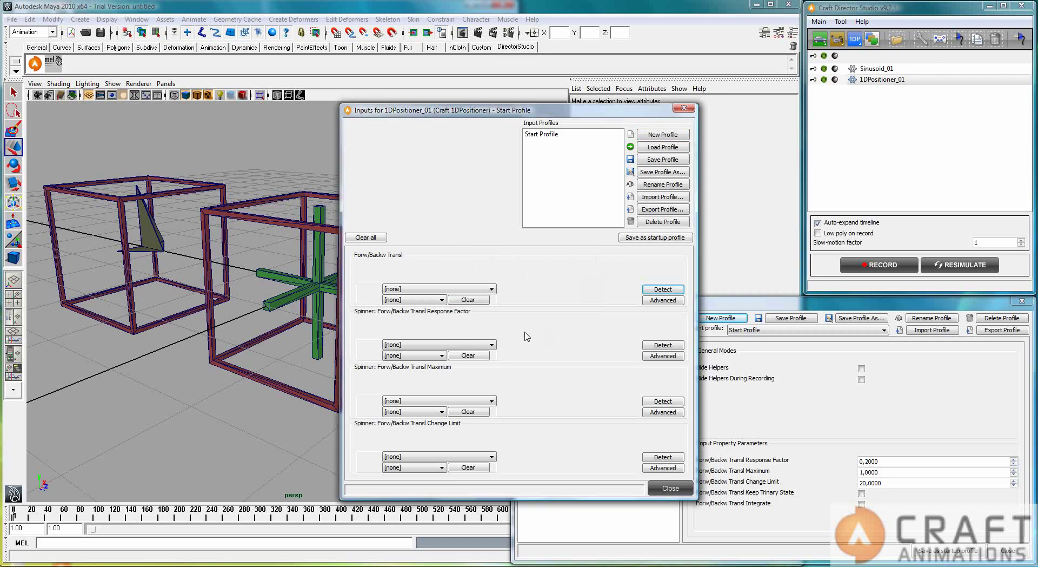
click(490, 291)
click(433, 312)
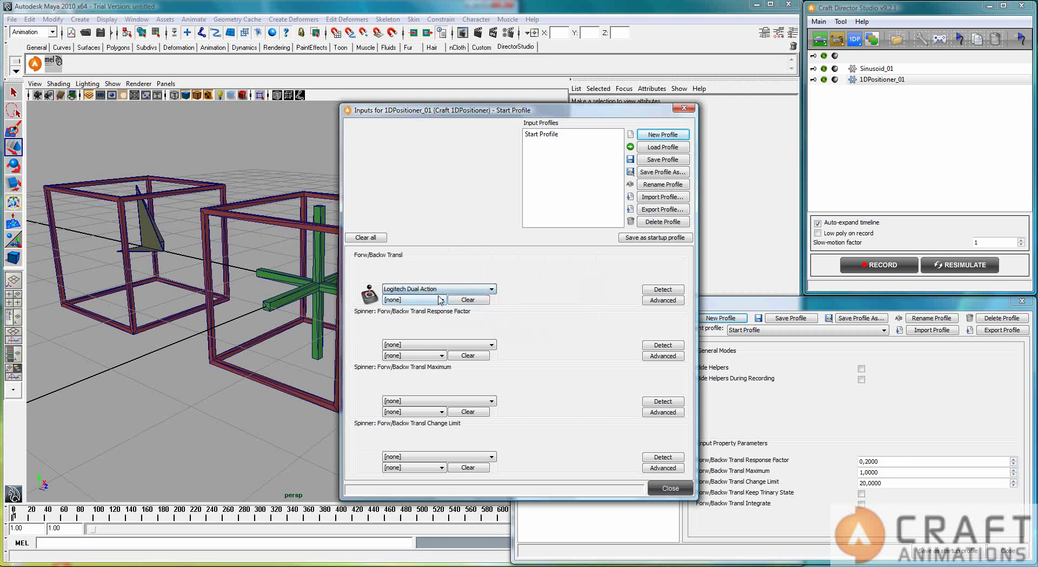
click(439, 300)
click(432, 324)
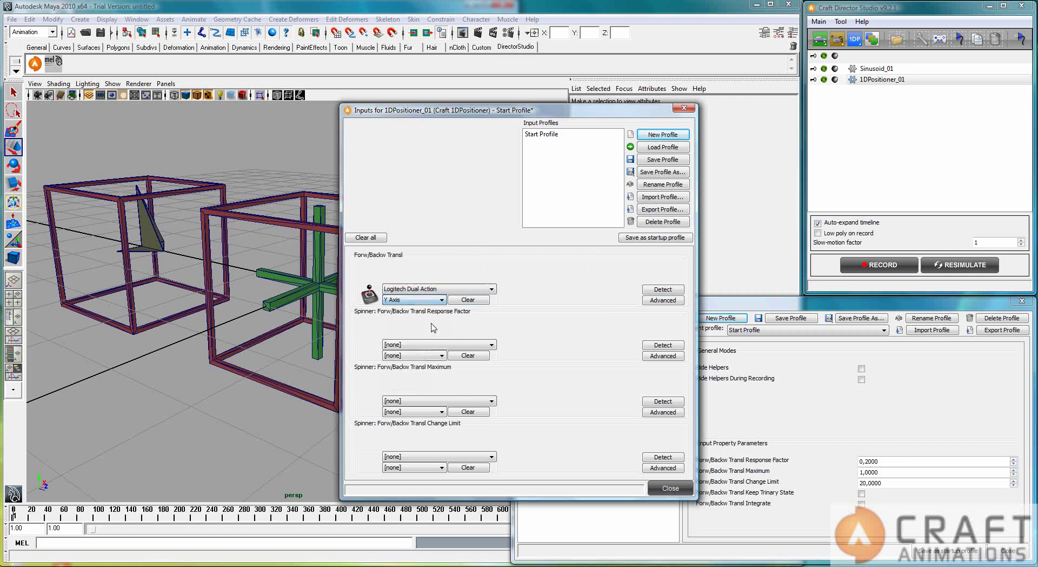
- Switch the Forw/Backw Transl source to Sinusoid_01 and its Sinus value output
click(488, 291)
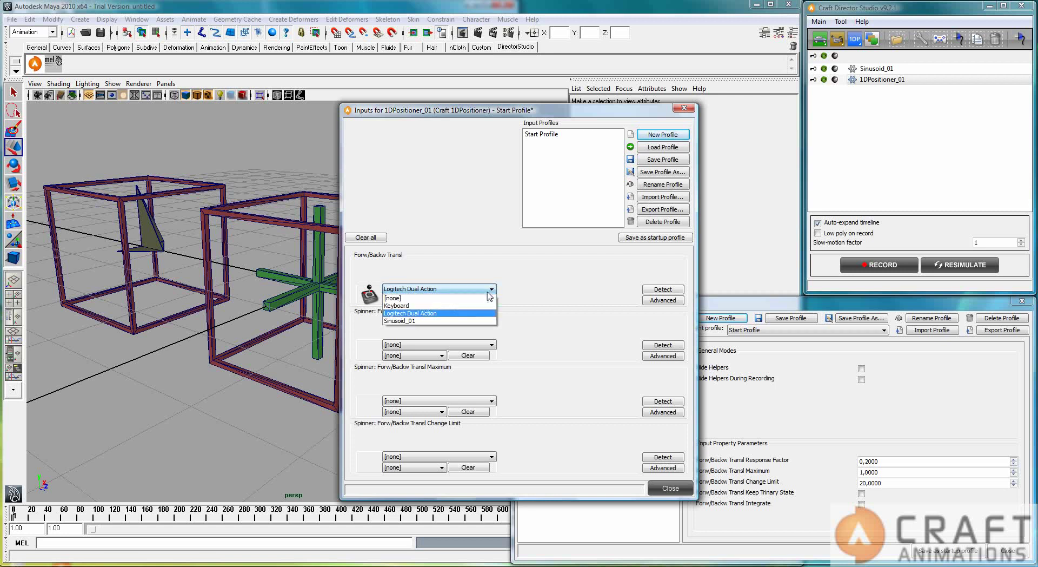
click(488, 321)
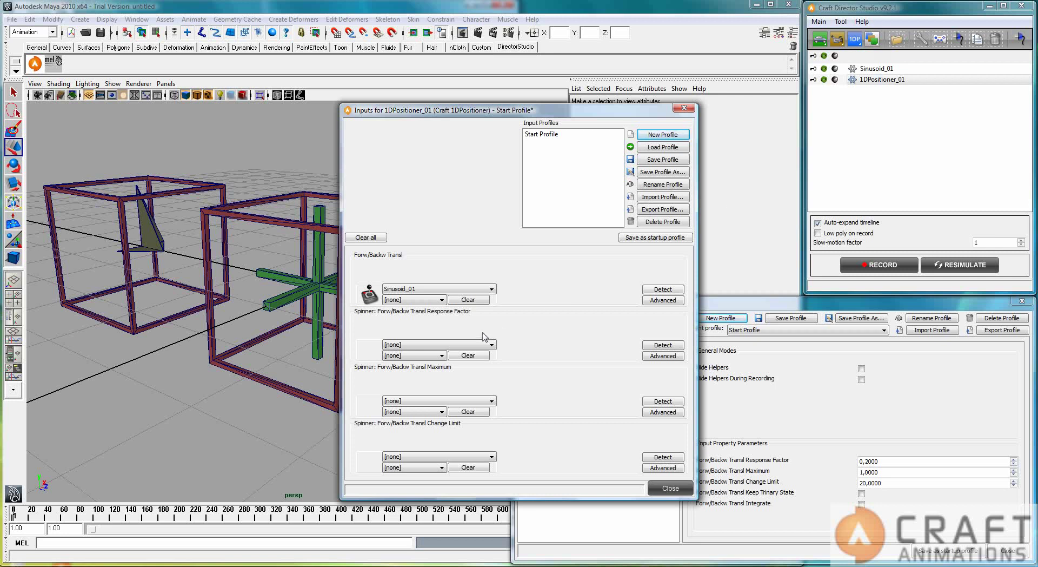
click(442, 301)
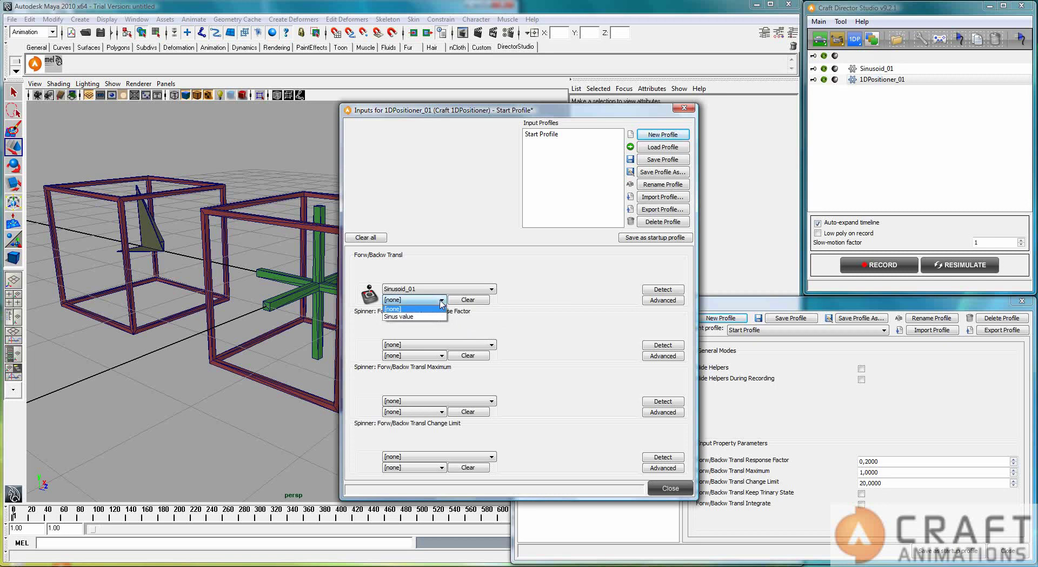
click(433, 317)
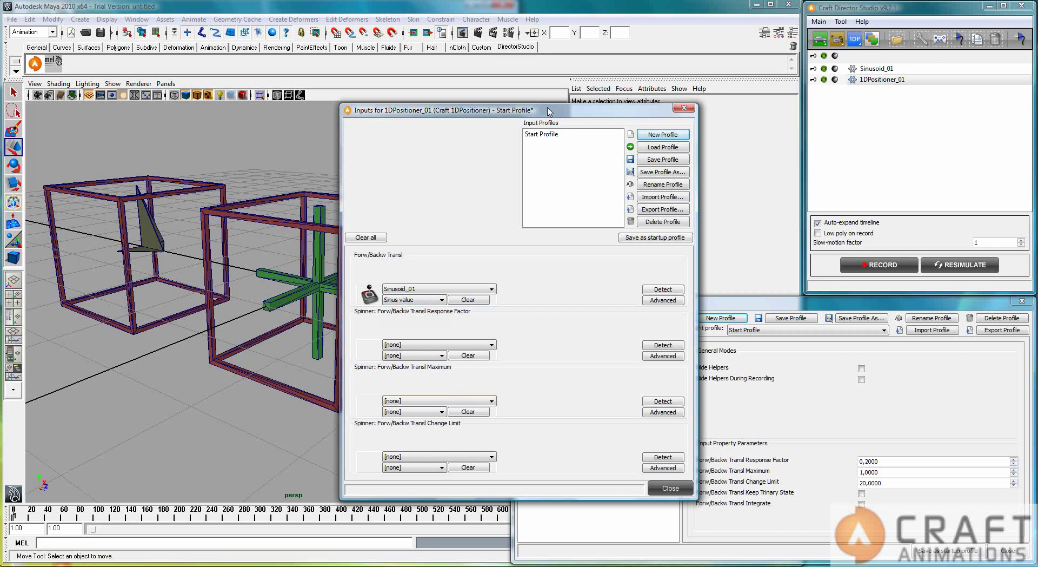
- Enter 0 for both the Response Factor and Change Limit of Forw/Backw Transl
drag(550, 115, 654, 88)
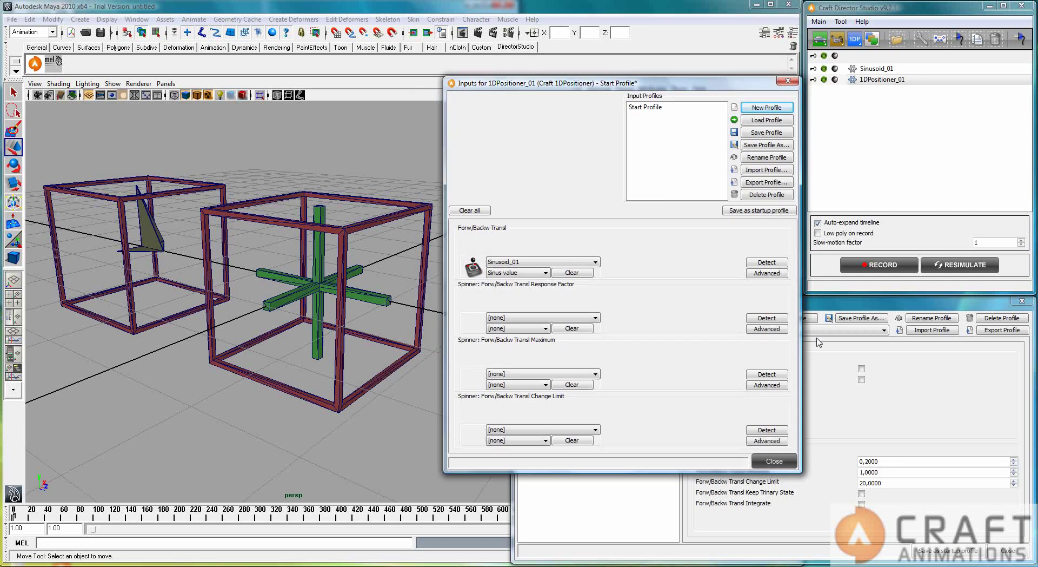
click(840, 305)
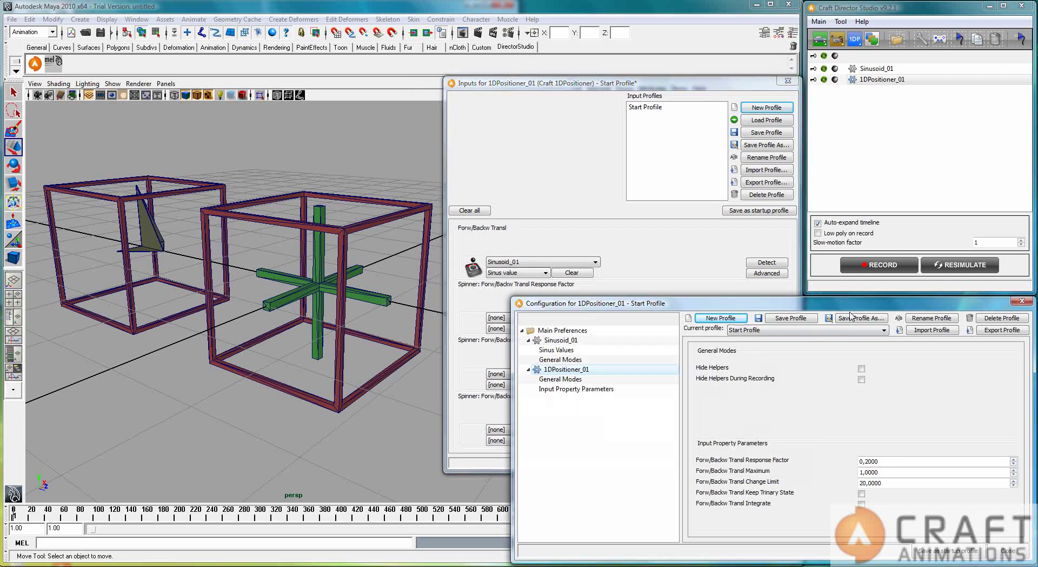
double_click(885, 458)
text(0)
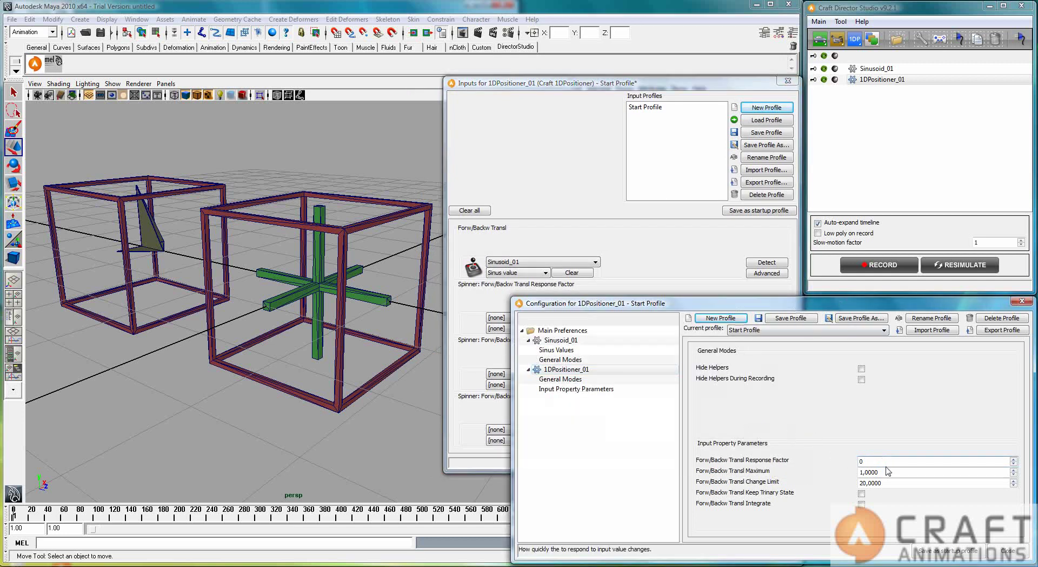
double_click(904, 483)
text(0)
click(838, 442)
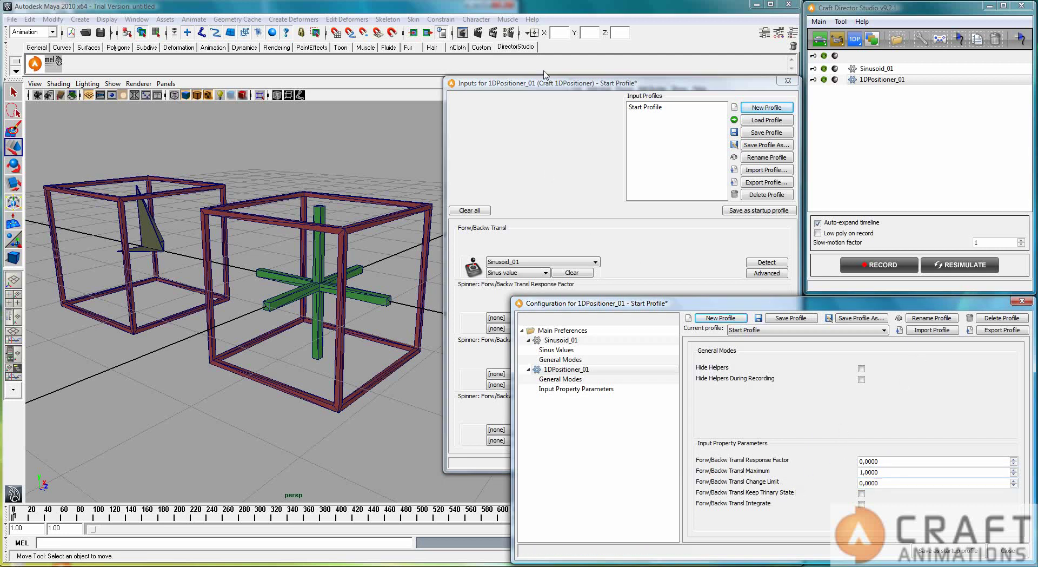
- Start the live recording, watch the positioner move, then open Sinusoid_01's configuration
click(559, 92)
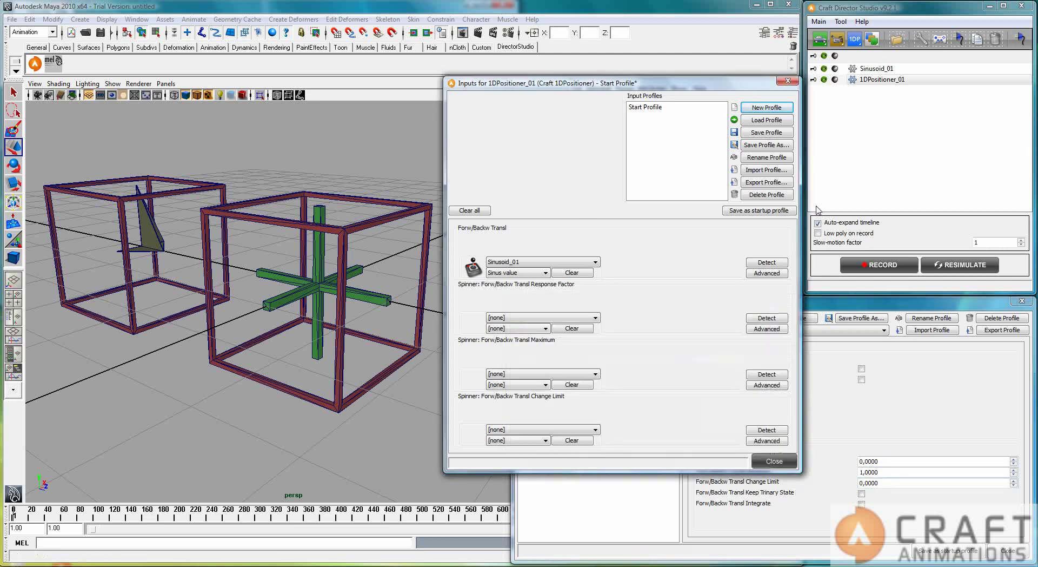
click(895, 266)
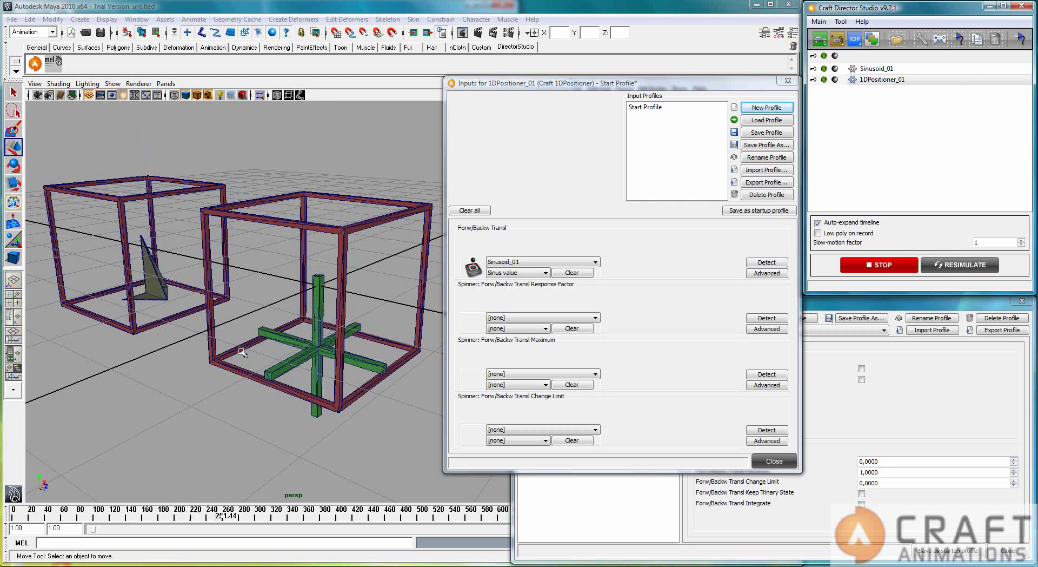
drag(169, 341, 365, 213)
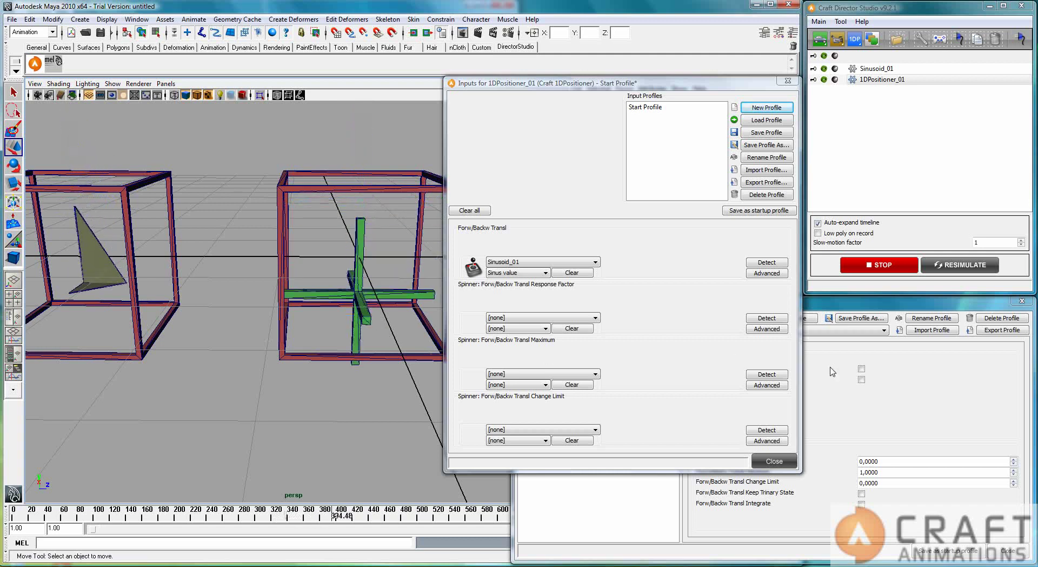
double_click(881, 69)
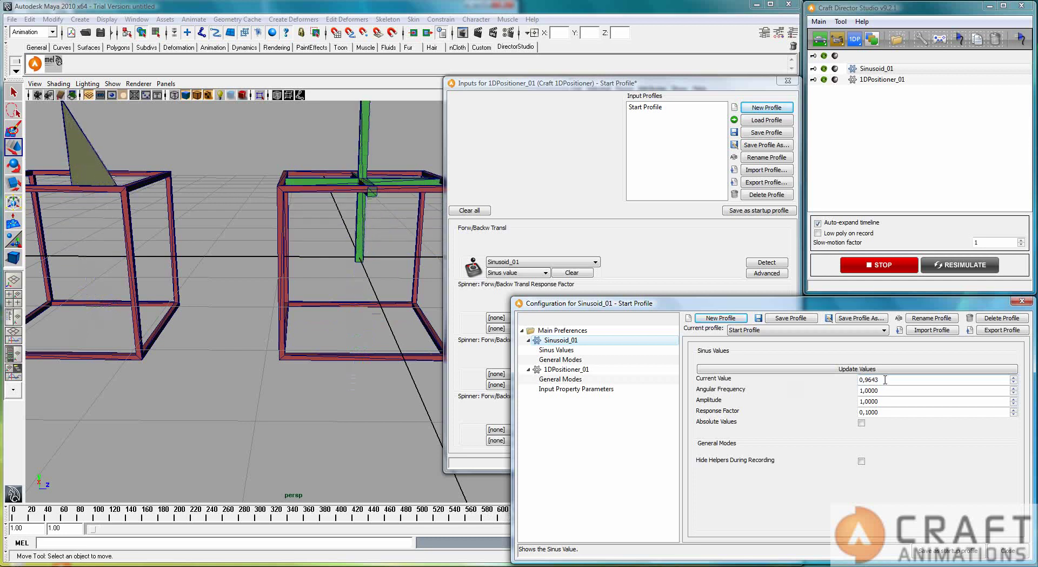
- Stop, set Angular Frequency to 10, and record again
click(890, 265)
click(804, 394)
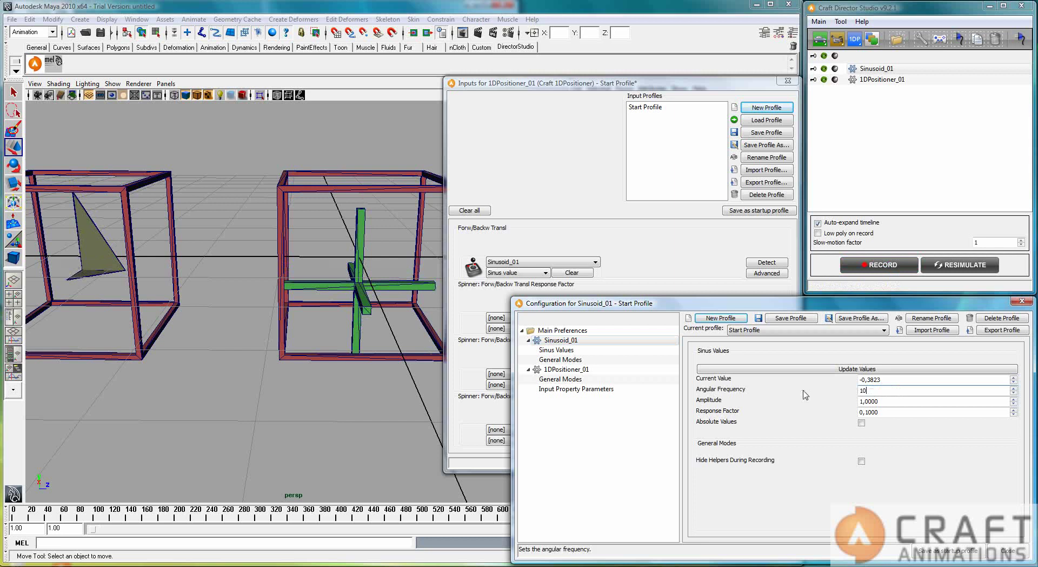
click(879, 266)
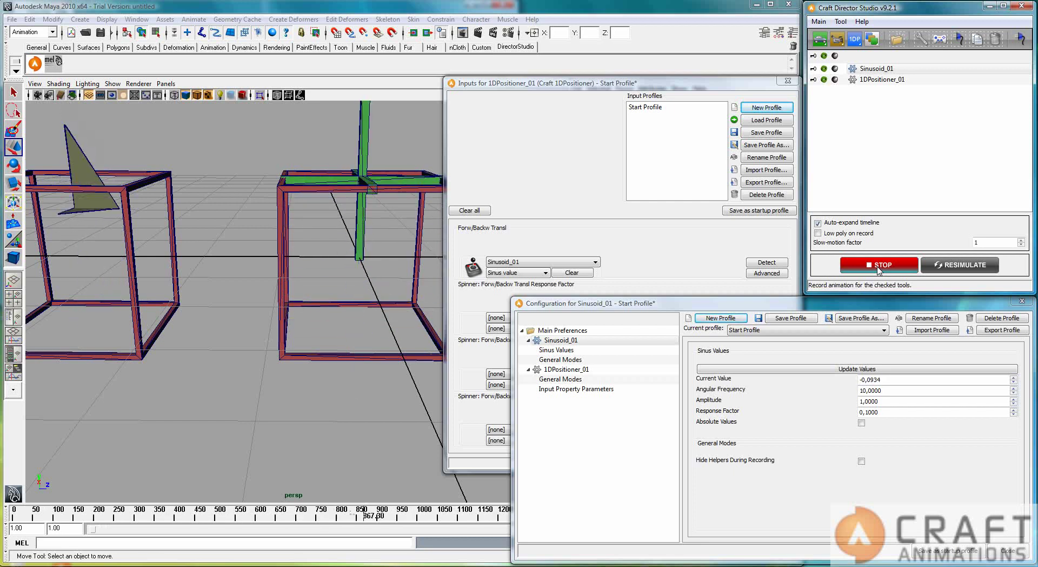
- Stop, set Amplitude to 0.5, and record again
click(879, 266)
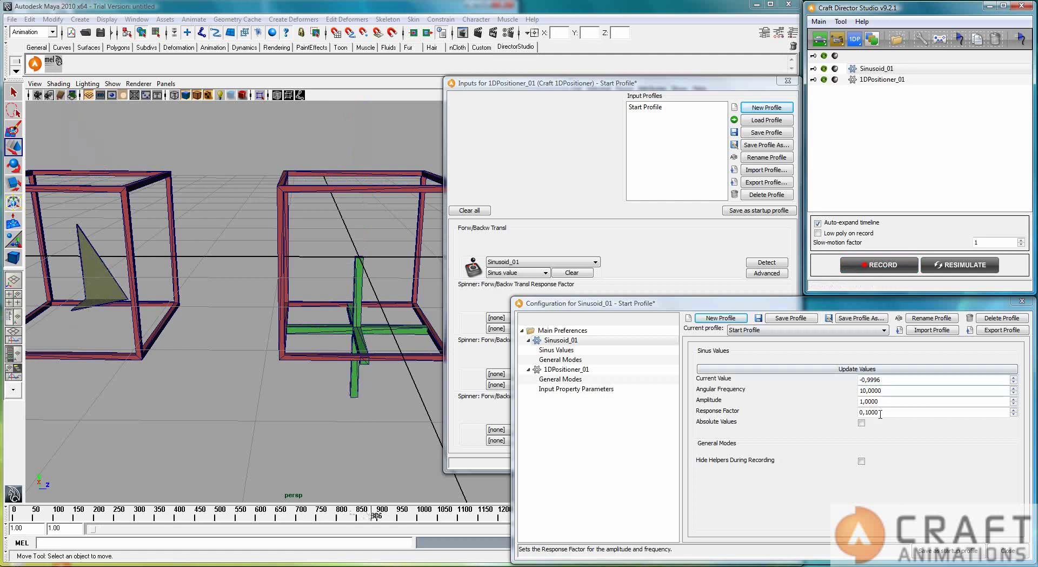
key(shift+Tab)
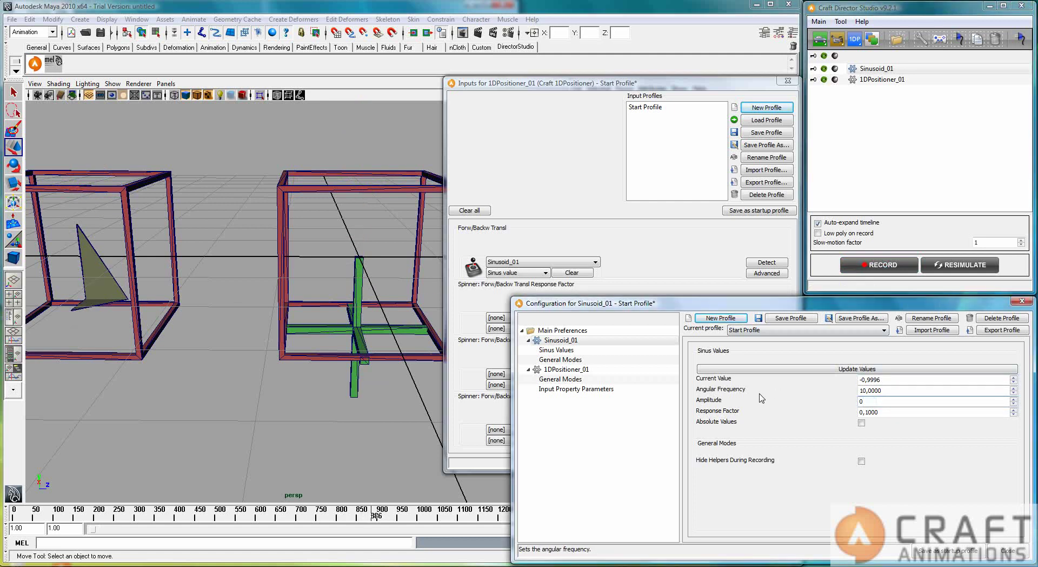
click(864, 265)
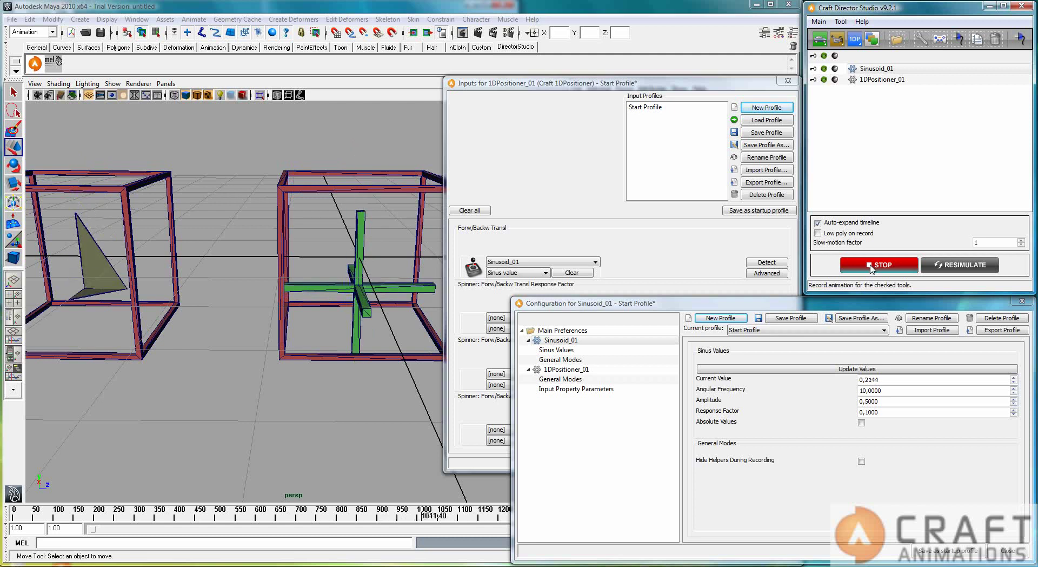
- Stop, scrub back to frame 892, set Angular Frequency to 1 and record again
click(871, 266)
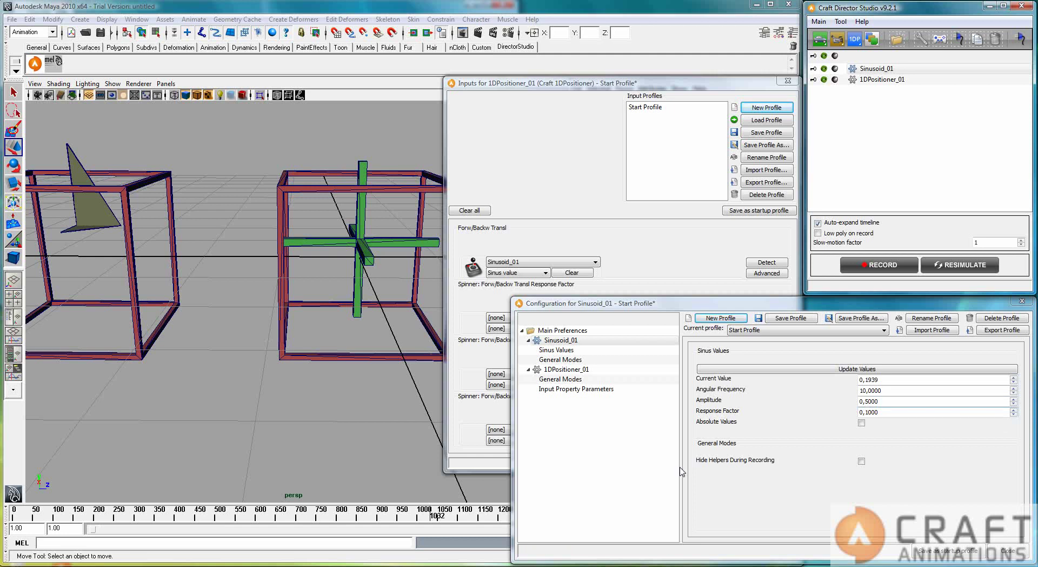
drag(430, 522, 377, 530)
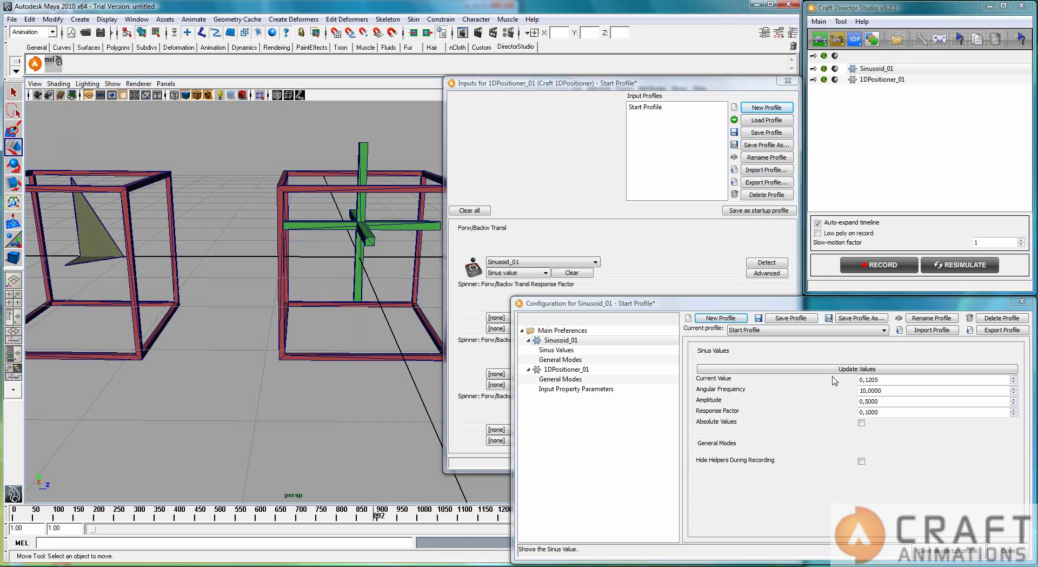
drag(889, 391, 828, 395)
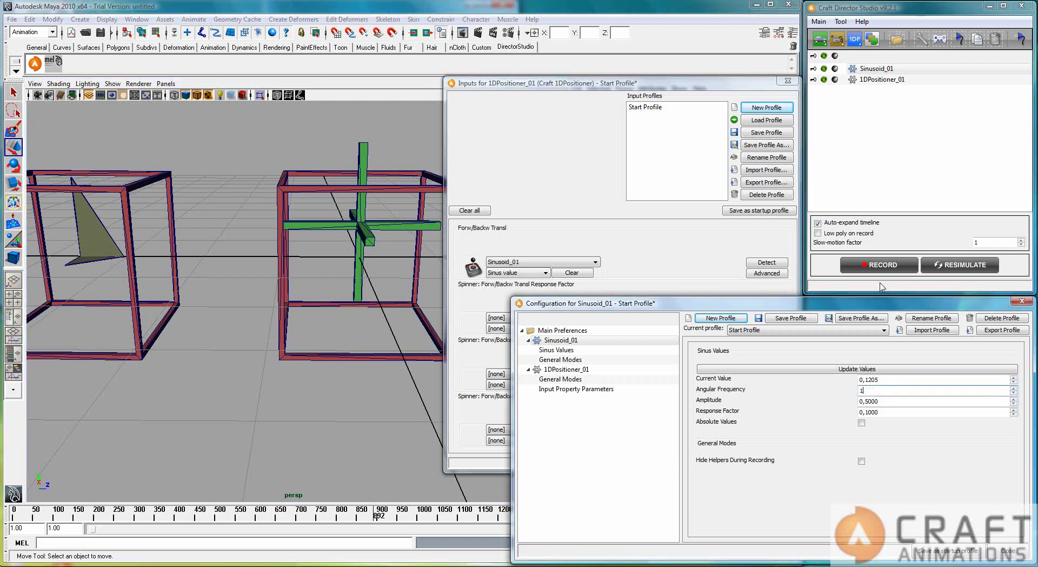
text(1)
click(879, 265)
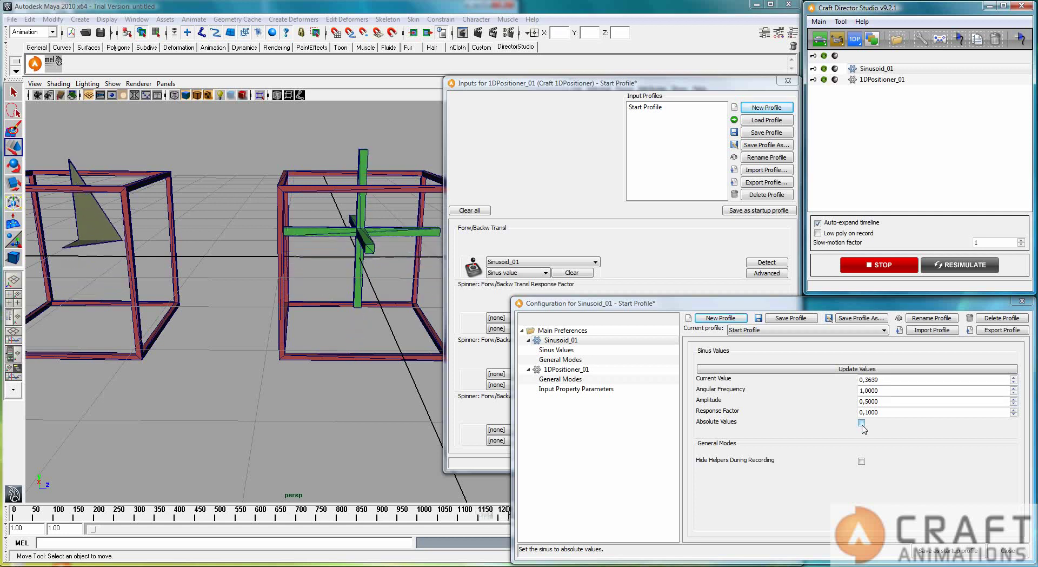
- Tick Absolute Values in Sinusoid_01's Sinus Values section during recording
click(862, 423)
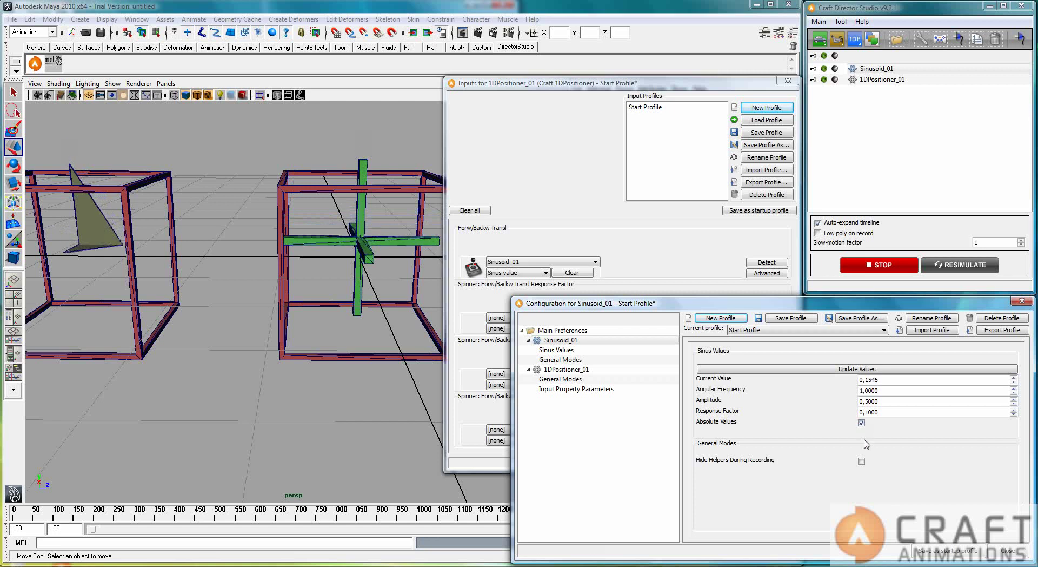